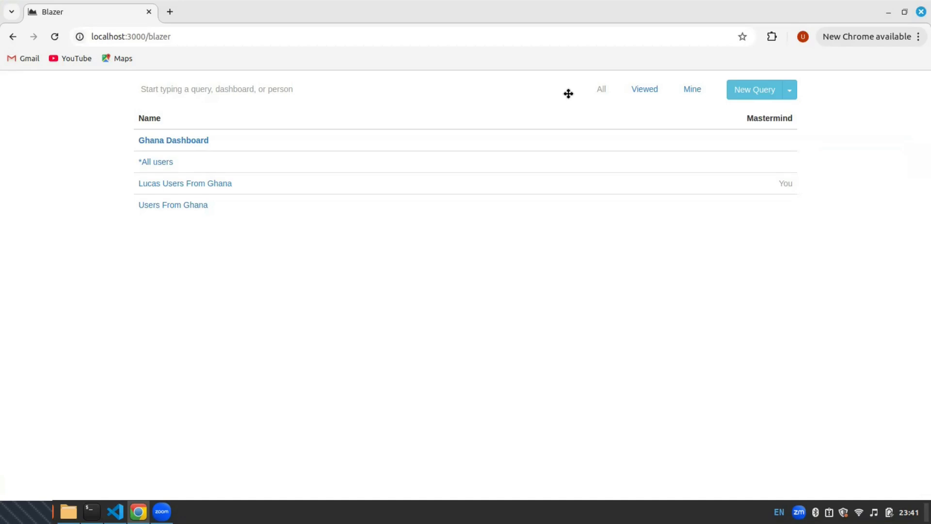
Start a new Blazer query and enter the SQL Select * from users
left_click_drag(124, 158, 167, 162)
left_click(492, 130)
left_click(755, 89)
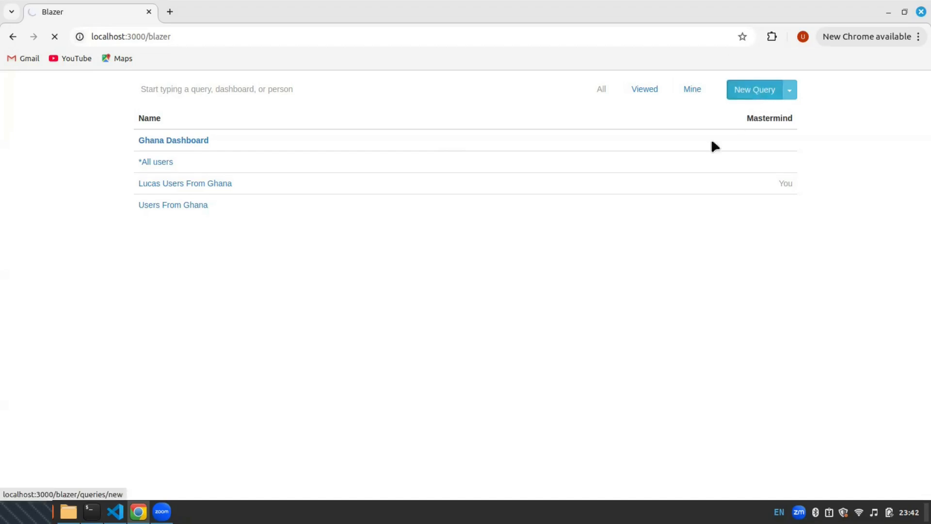
left_click(641, 103)
left_click(318, 123)
type("Select")
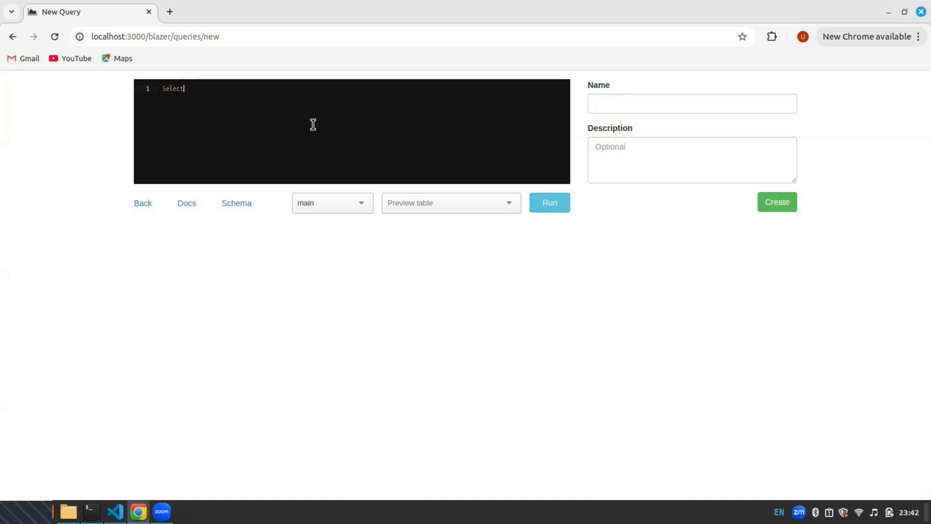
type(" * from users")
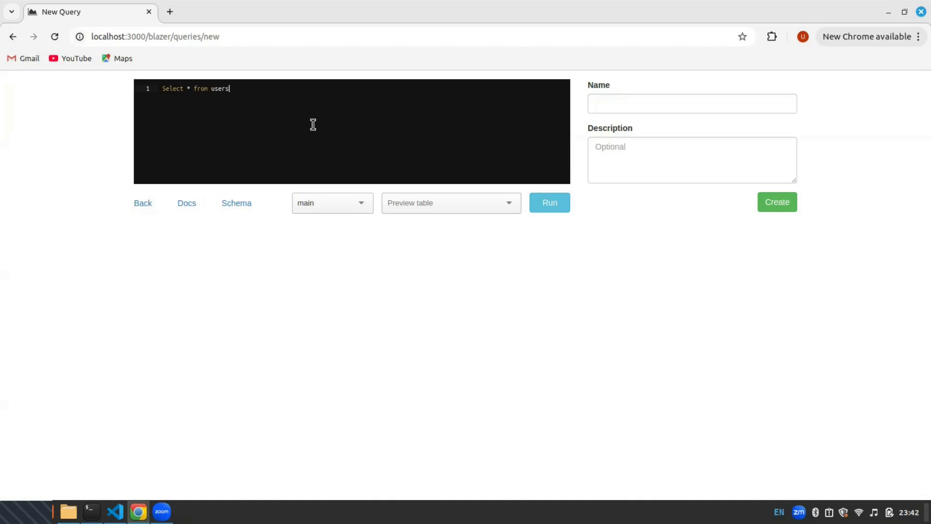
Run the query, scroll through the results, and save it as a new query
left_click(556, 208)
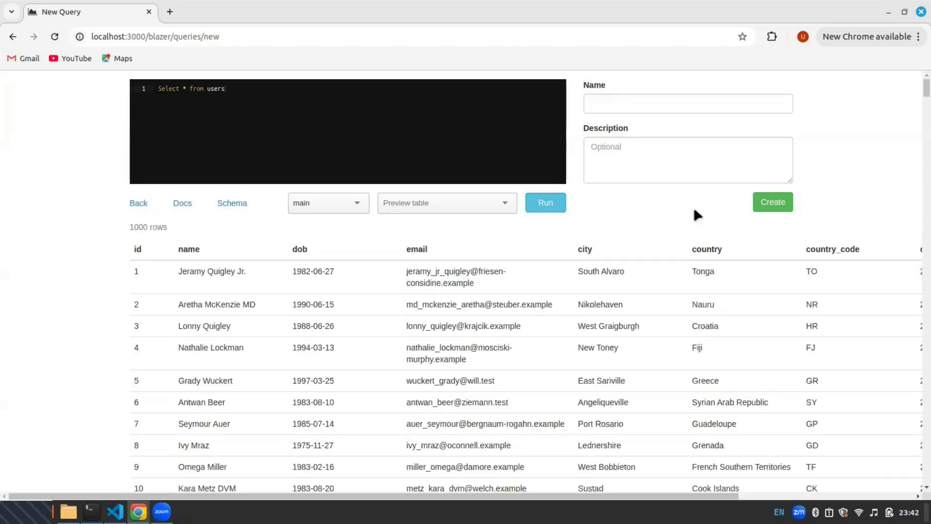
scroll(656, 282, "down", 10)
scroll(656, 281, "up", 10)
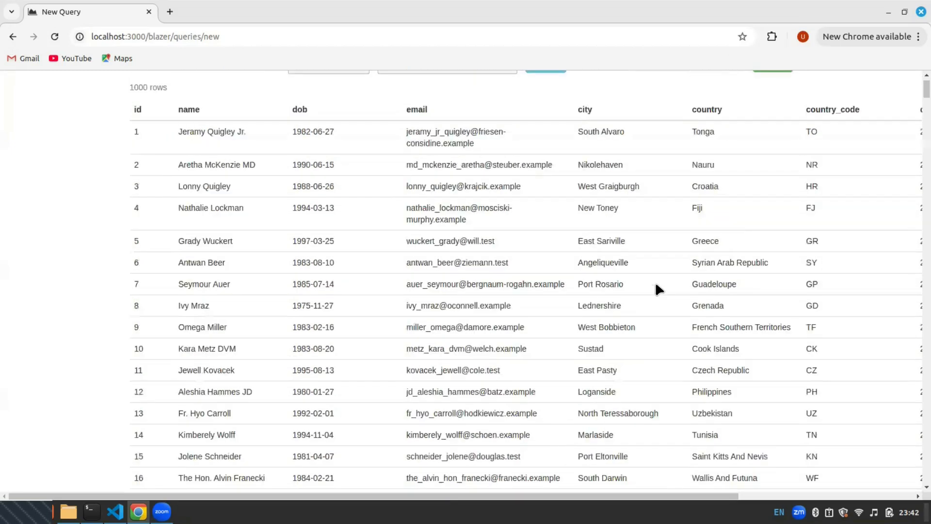
left_click(771, 203)
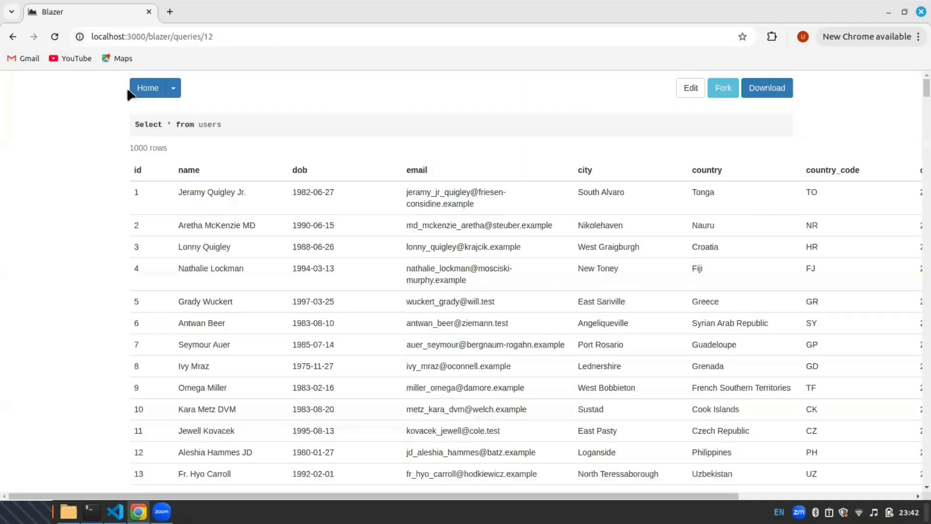
Return to the Blazer home list, open the *All users query, and try to edit it
left_click(147, 89)
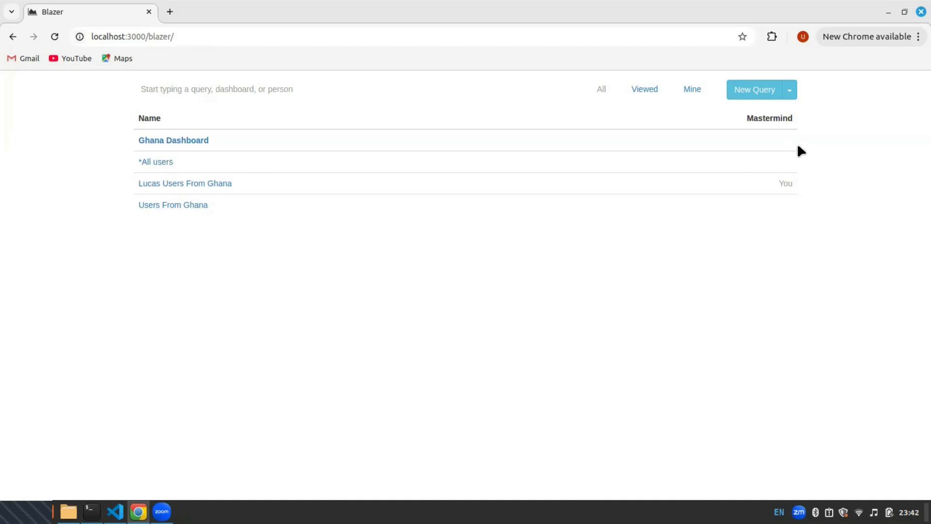
left_click(152, 162)
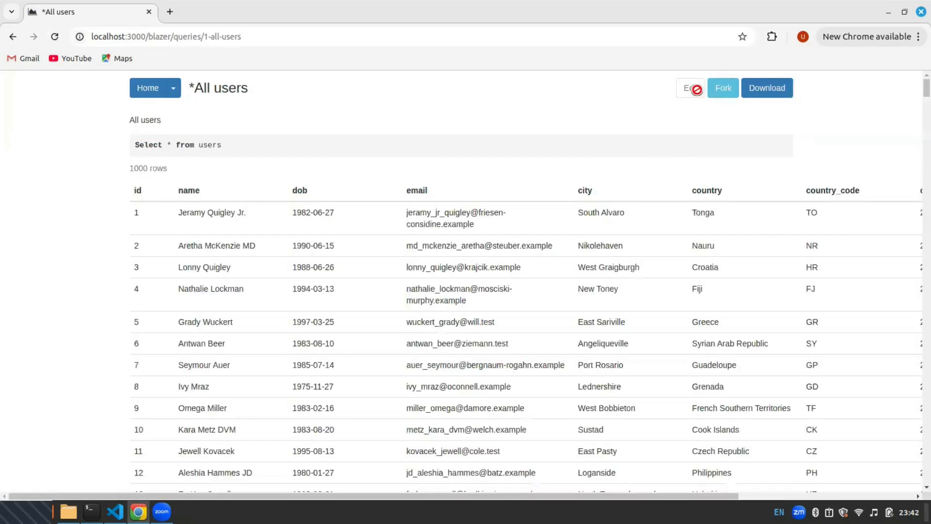
left_click_drag(677, 97, 648, 103)
Open a new incognito window and navigate to localhost:3000/blazer
left_click(919, 38)
left_click(782, 114)
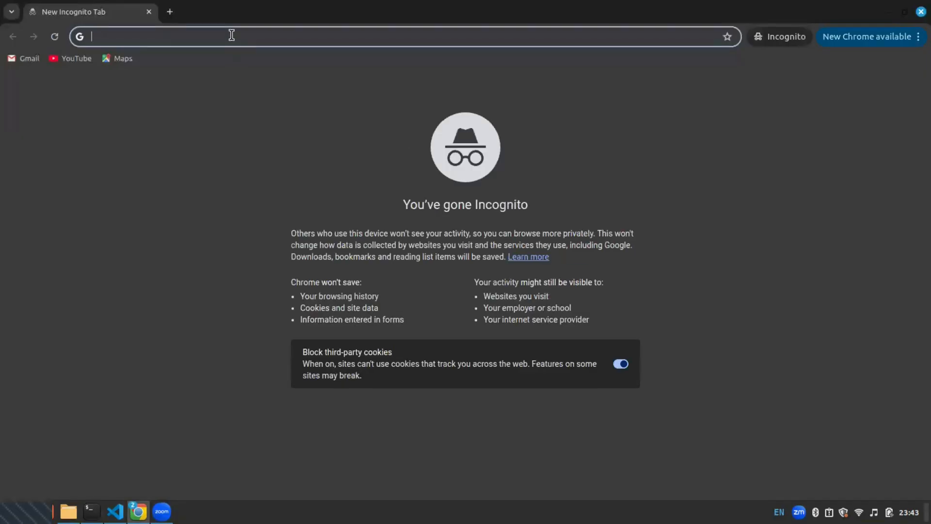
type("localhost:3000/blazer")
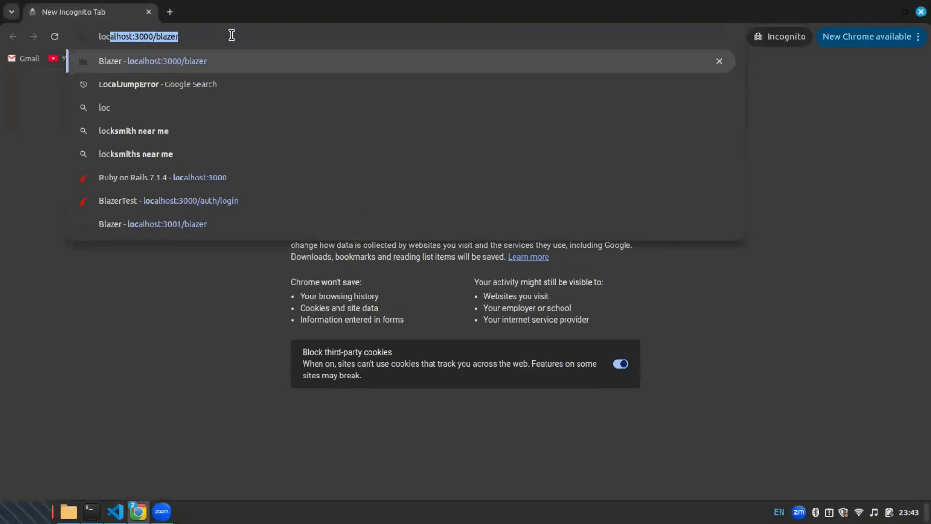
key("Return")
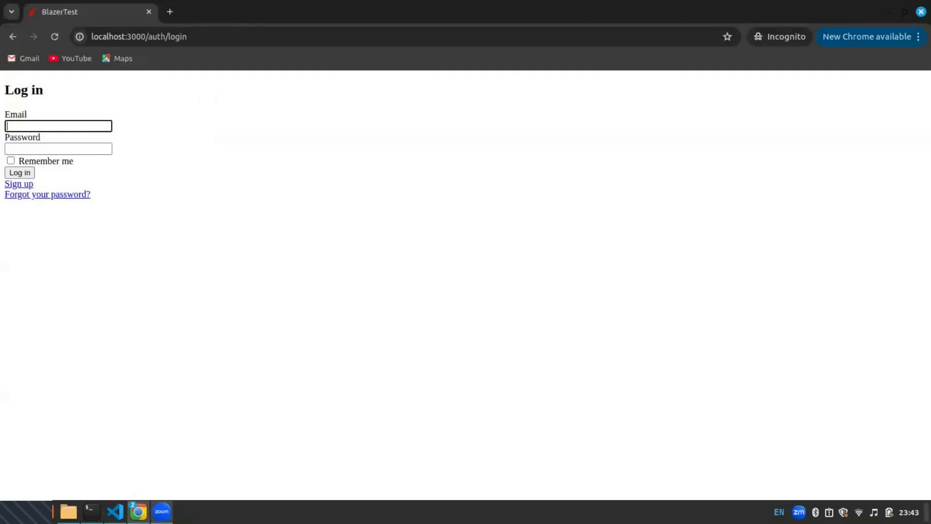
Switch to the code editor and select the second seeded account's e-mail address in seeds.rb
mouse_move(115, 511)
left_click(115, 444)
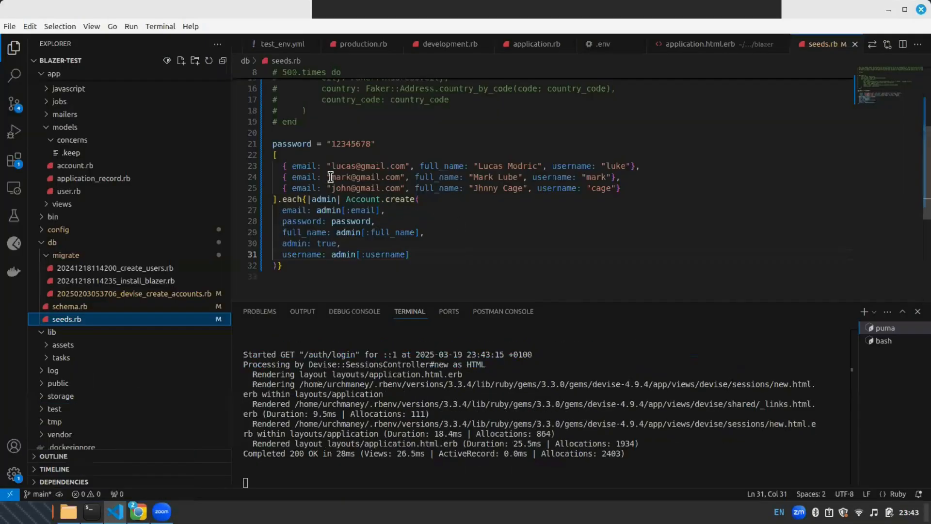
left_click_drag(331, 177, 401, 177)
key("ctrl+c")
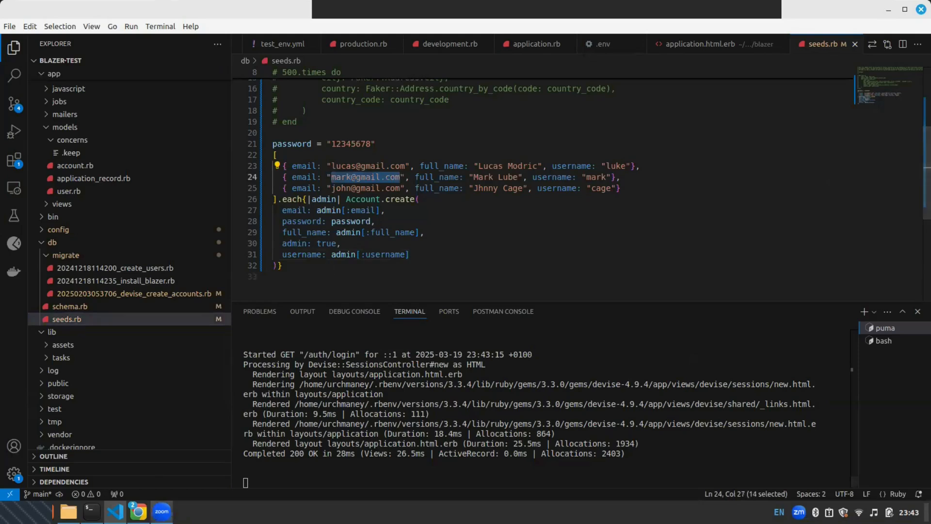
Log in within the incognito window by pasting the copied e-mail and entering the account password
mouse_move(138, 511)
left_click(223, 452)
left_click(86, 128)
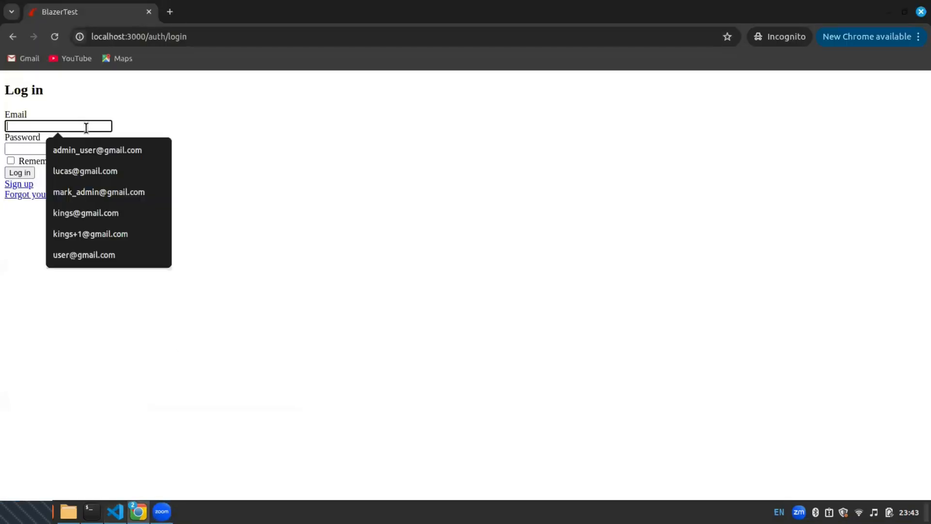
key("ctrl+v")
left_click(71, 149)
type("password")
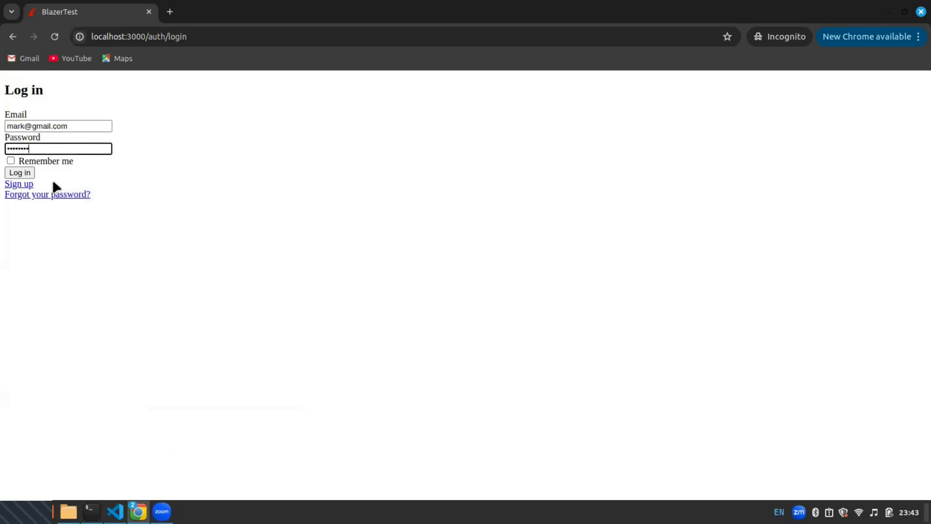
left_click(10, 176)
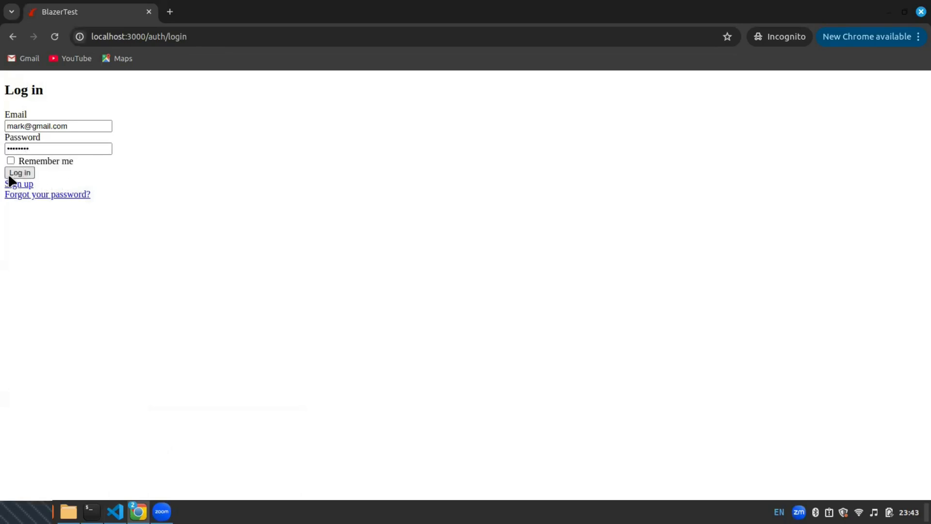
Navigate to localhost:3000/blazer in the incognito window
left_click(190, 35)
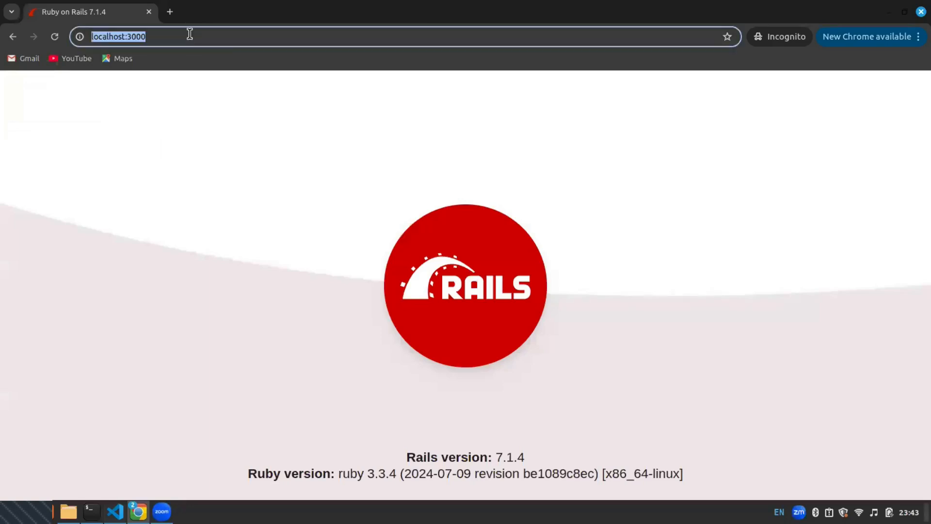
left_click(190, 35)
type("/b")
key("Return")
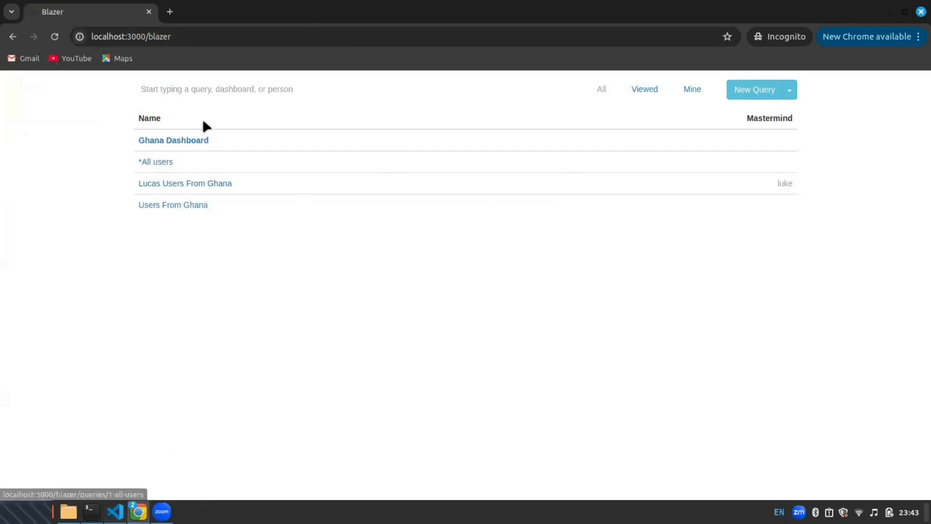
Switch to the main browser window, go home, and open the Users From Ghana query
mouse_move(138, 512)
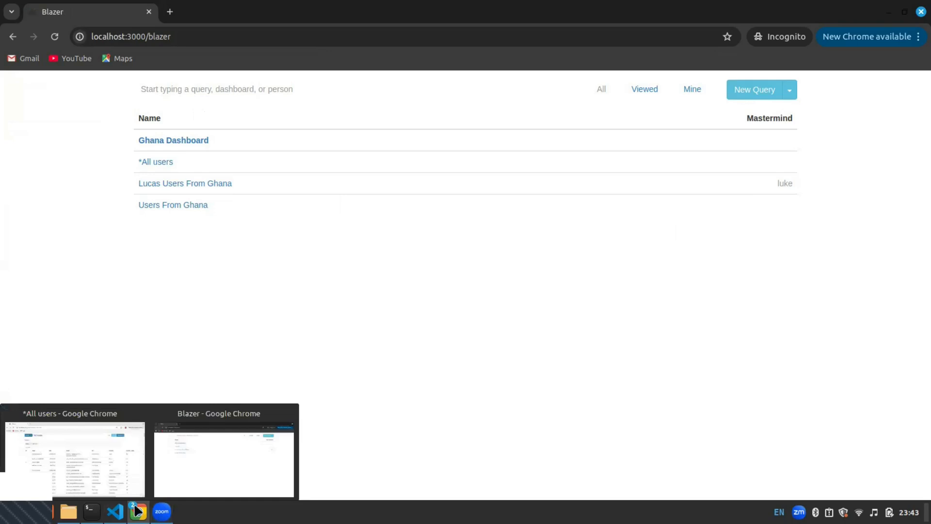
left_click(73, 448)
left_click(145, 90)
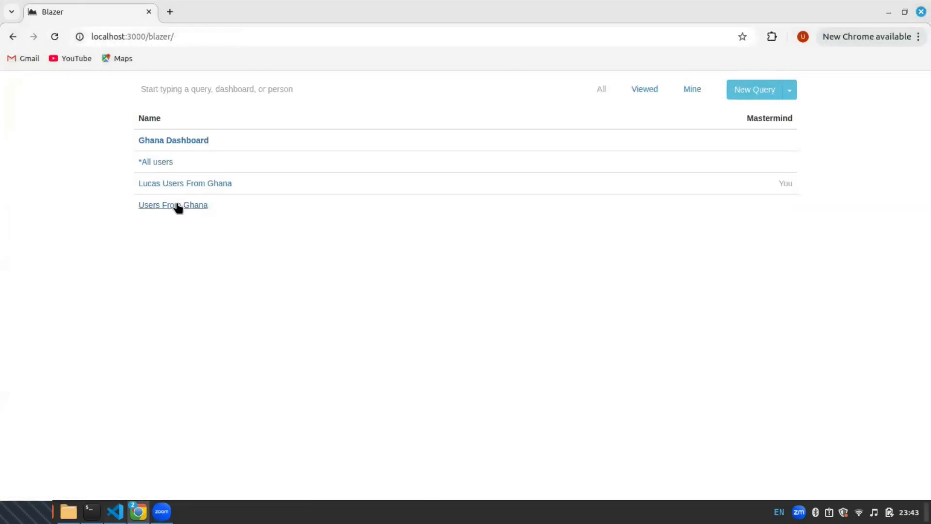
left_click(179, 207)
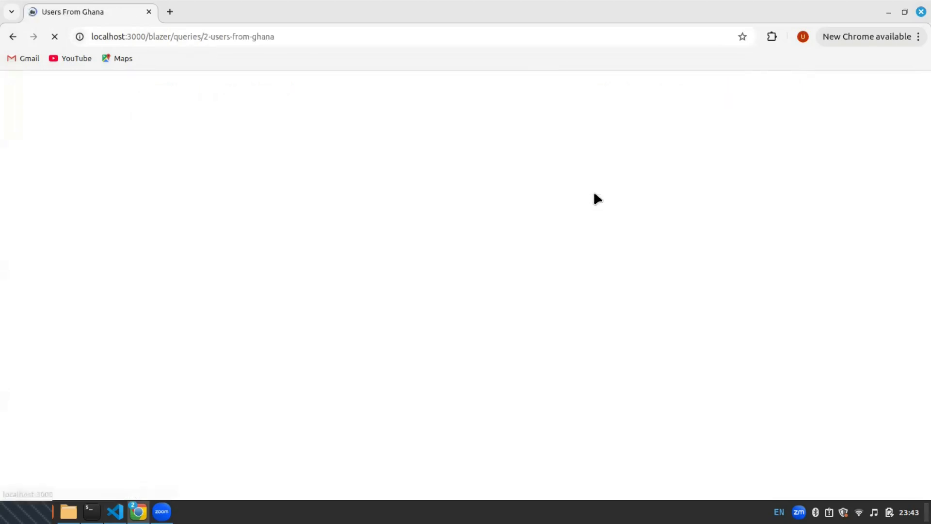
Fork the Users From Ghana query as a new query named *Users From Ghana
left_click(730, 93)
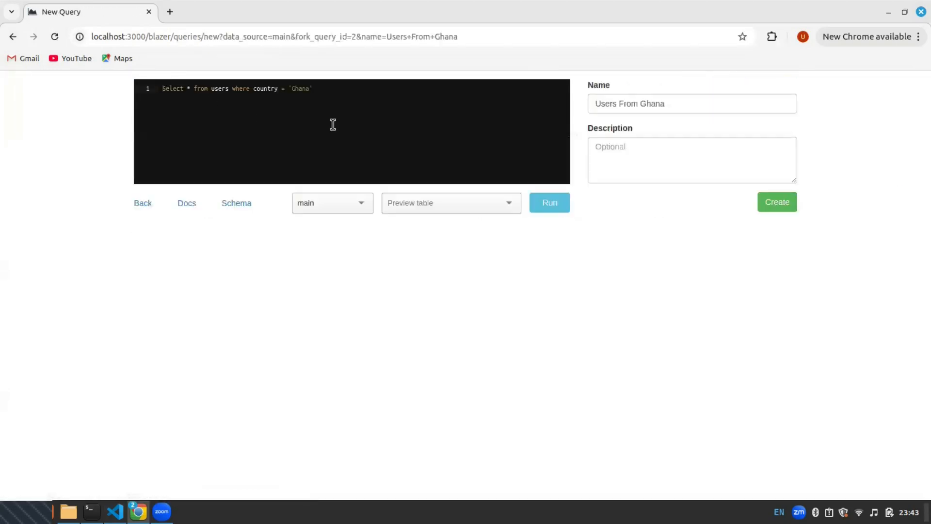
left_click(592, 104)
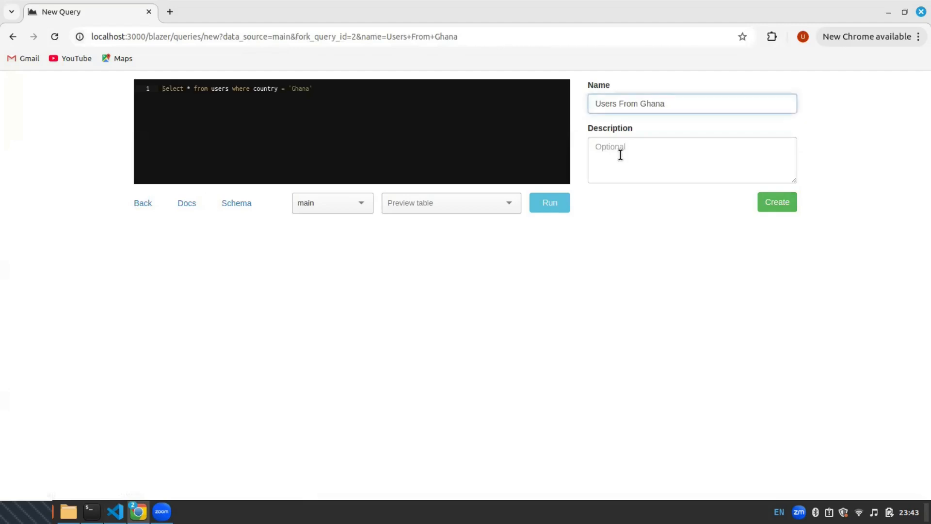
type("*")
left_click(792, 206)
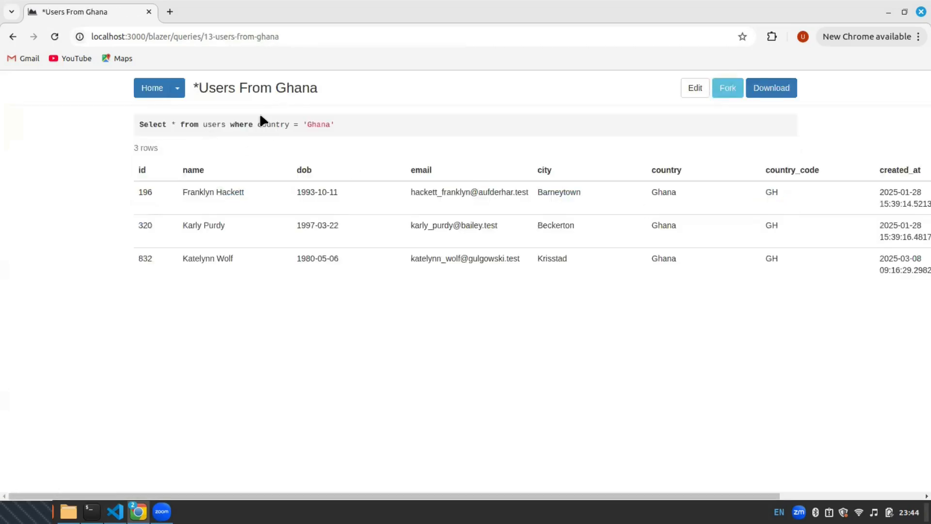
Open the *Users From Ghana query from the home list, enter its edit page, and go back
left_click(163, 94)
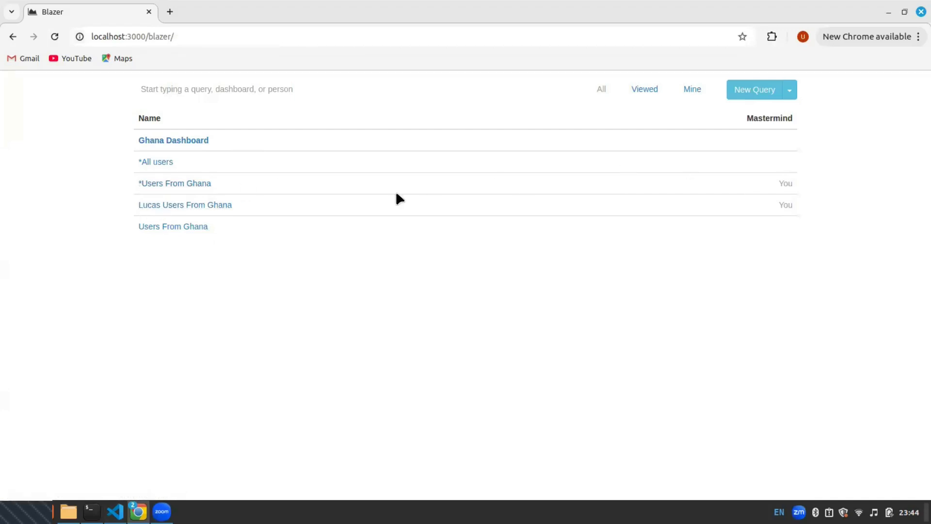
left_click(167, 183)
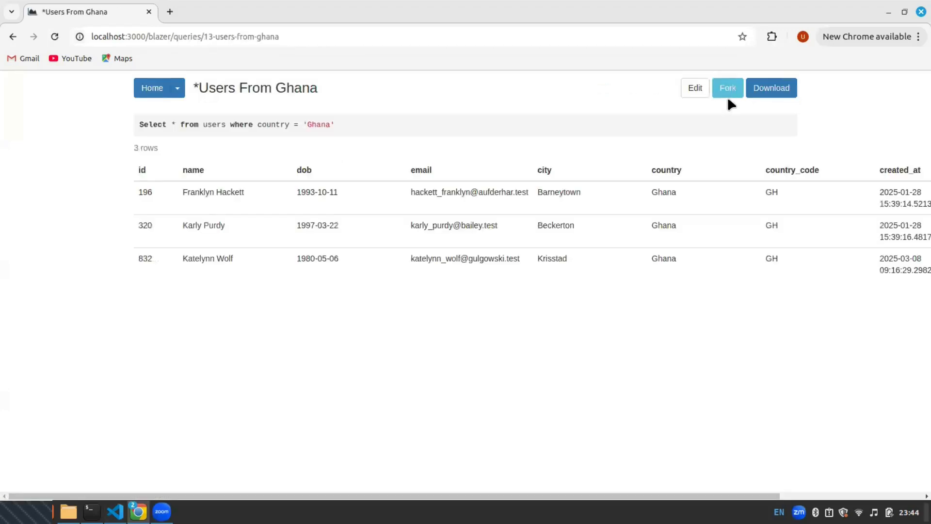
left_click(696, 90)
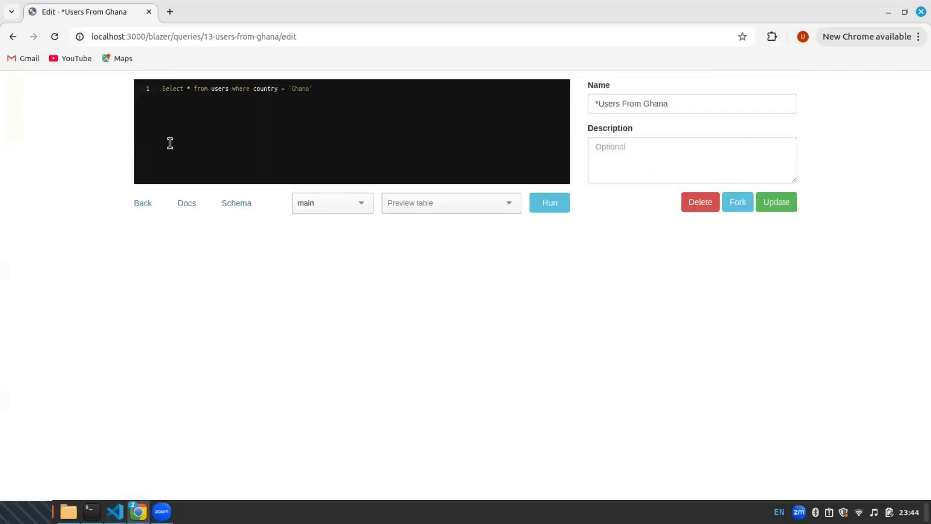
left_click(10, 38)
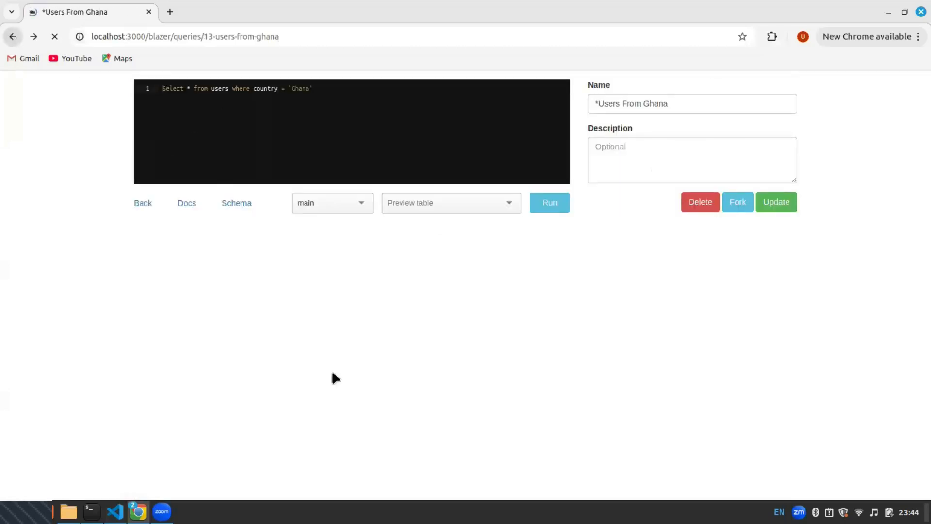
Reload the Blazer home in the incognito window and open the *Users From Ghana query
mouse_move(138, 511)
left_click(262, 480)
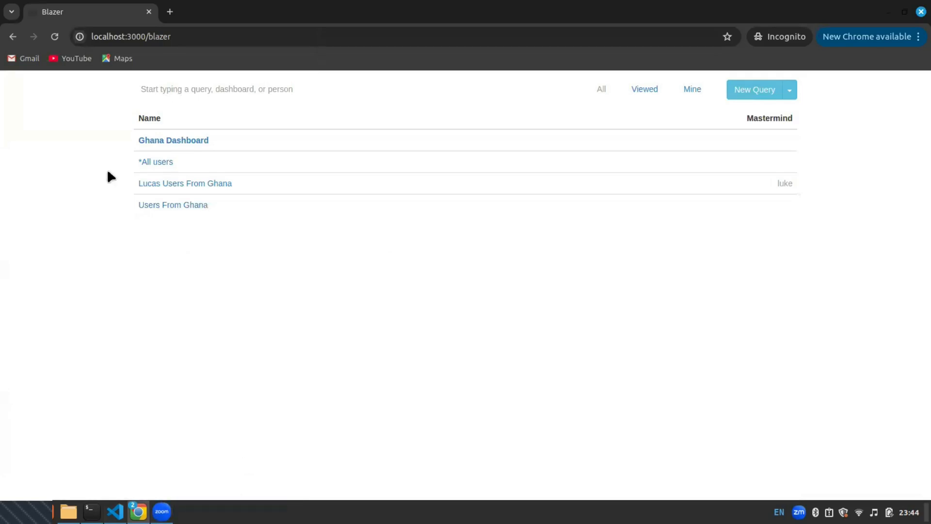
left_click(55, 36)
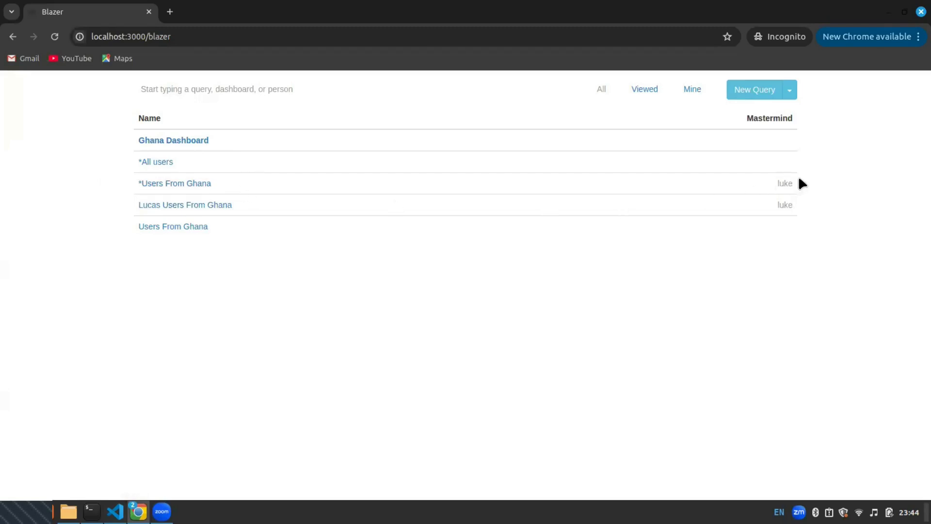
left_click_drag(803, 181, 762, 189)
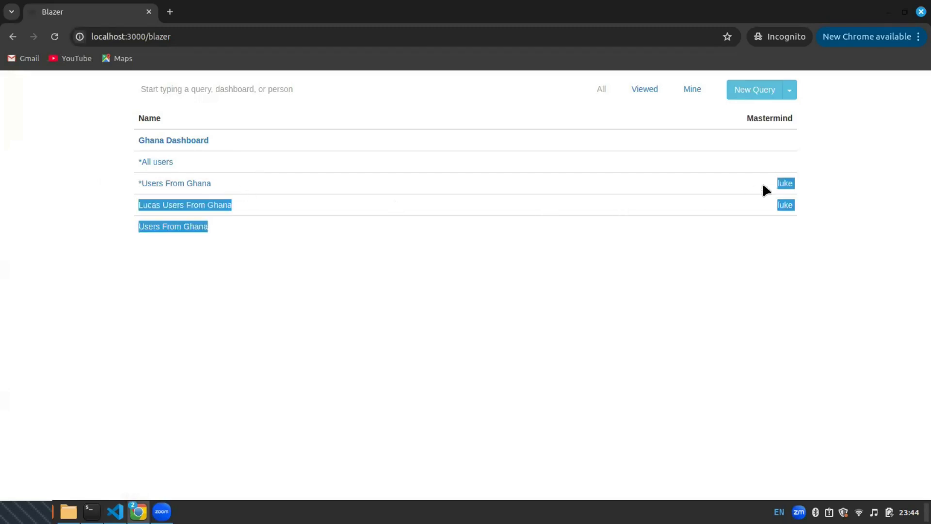
left_click(164, 186)
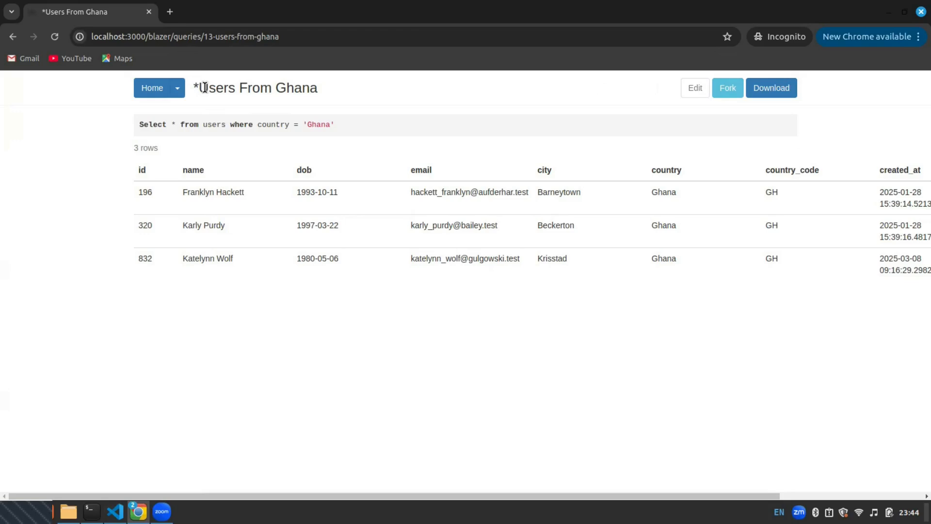
Highlight the asterisk in the *Users From Ghana title and return to the main browser window
left_click_drag(195, 82, 208, 85)
mouse_move(138, 512)
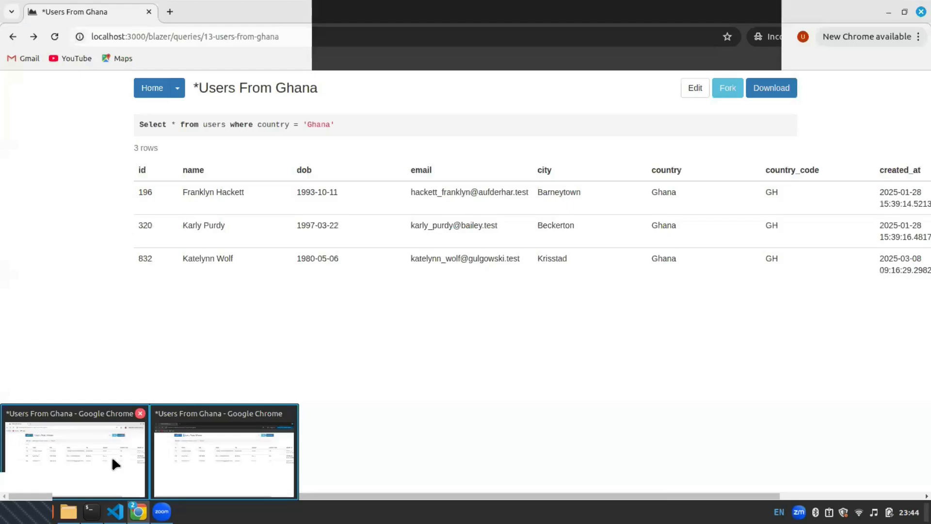
left_click(75, 455)
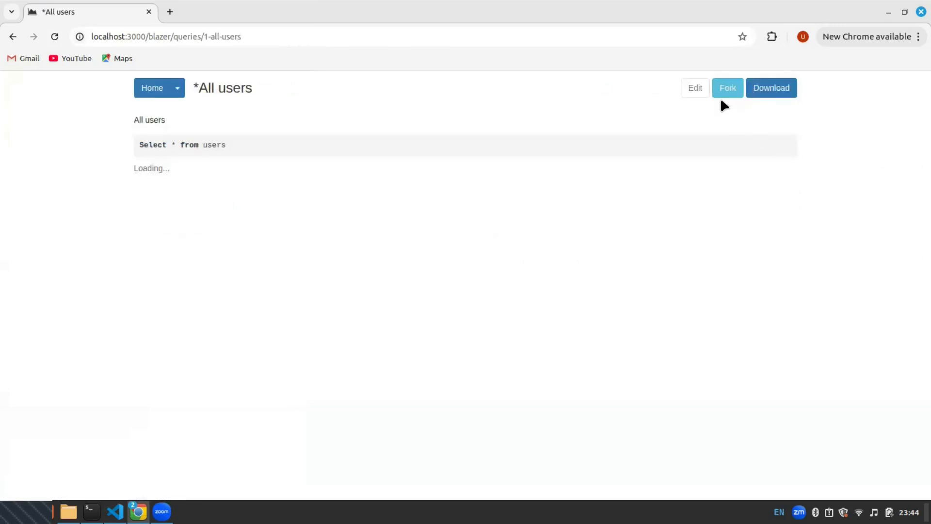
Fork the *All users query as a new query named #All users
left_click(732, 90)
left_click(600, 105)
key("BackSpace")
type("#")
left_click(781, 204)
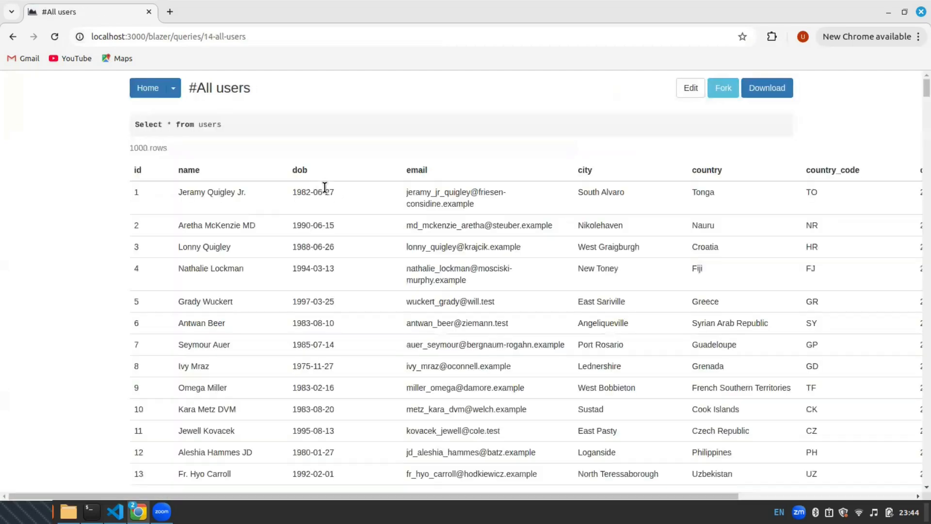
Return to the Blazer home and highlight the query names and their Mastermind owners in the list
left_click(146, 92)
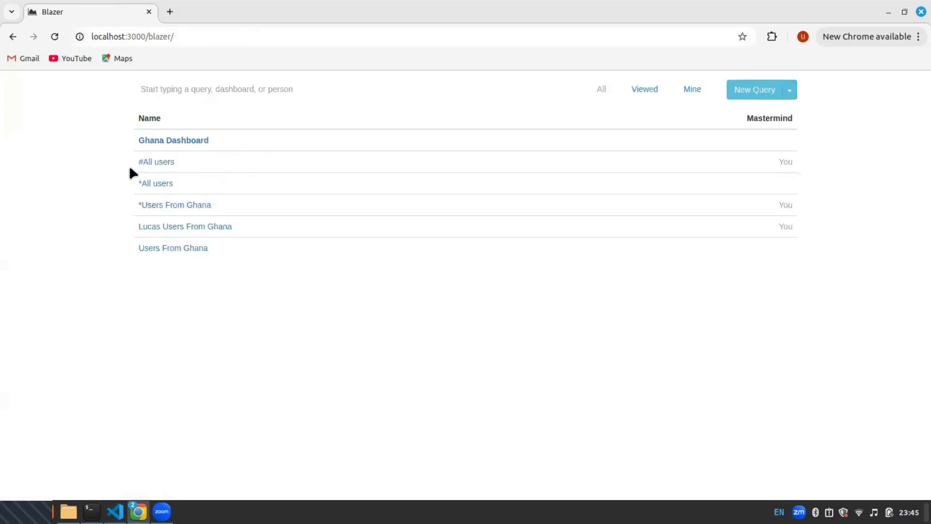
left_click_drag(135, 164, 190, 162)
left_click(199, 161)
left_click_drag(820, 153, 778, 162)
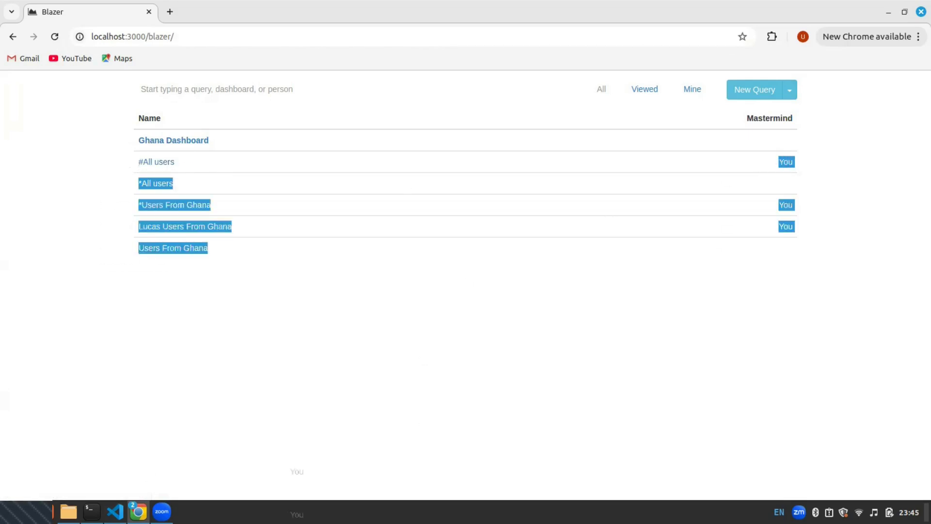
Switch to the incognito window, go back to the Blazer home and reload the query list
mouse_move(138, 511)
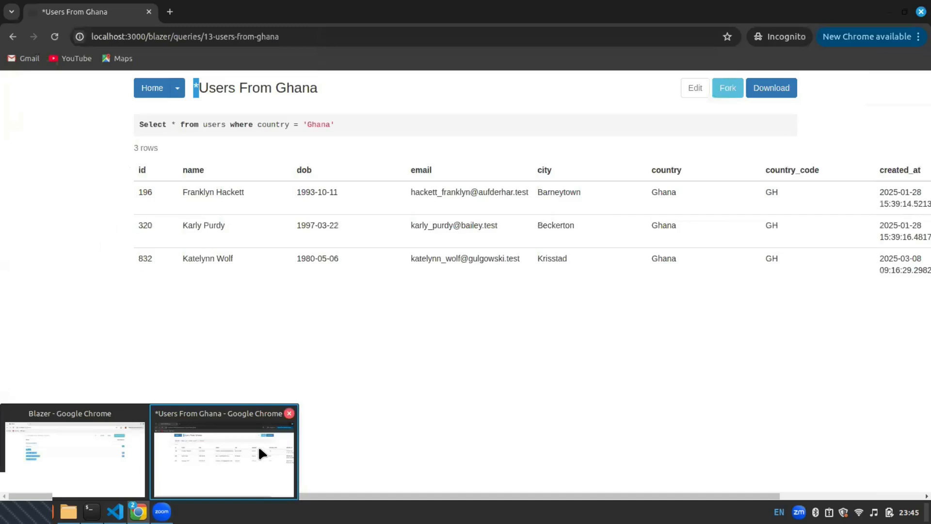
left_click(262, 453)
left_click(177, 88)
left_click(152, 88)
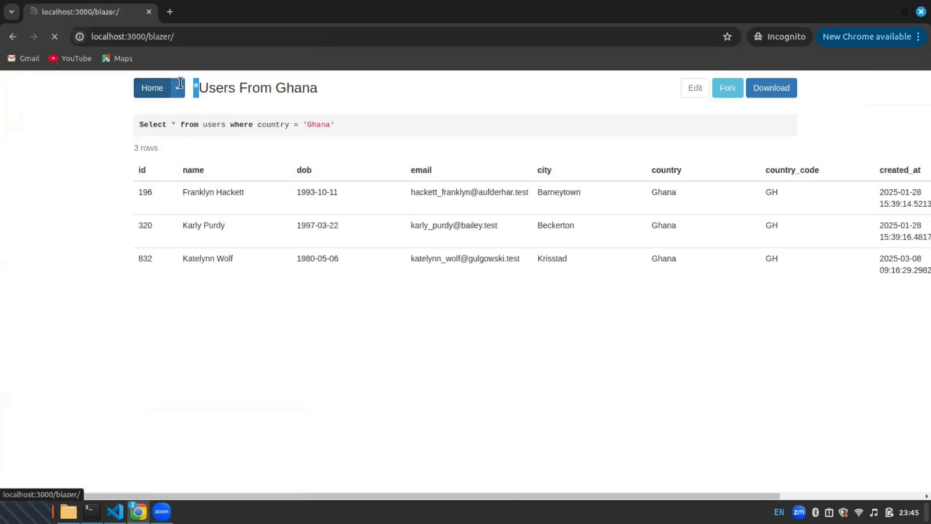
left_click(55, 36)
left_click(54, 36)
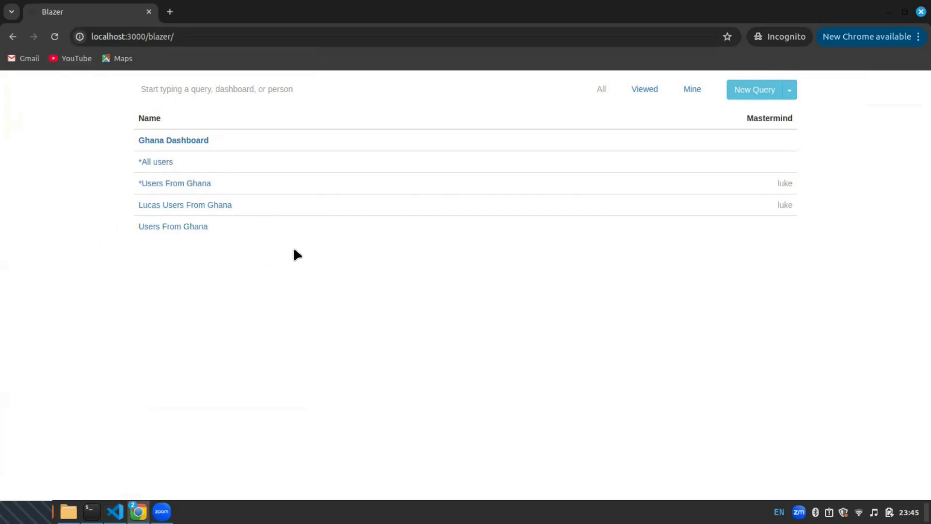
Switch back to the main browser window showing the Blazer home list
mouse_move(141, 510)
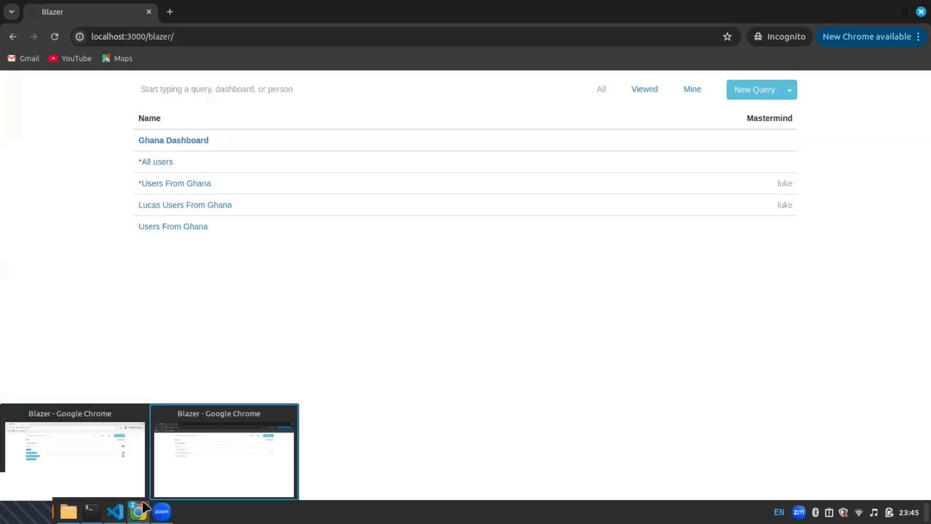
mouse_move(97, 456)
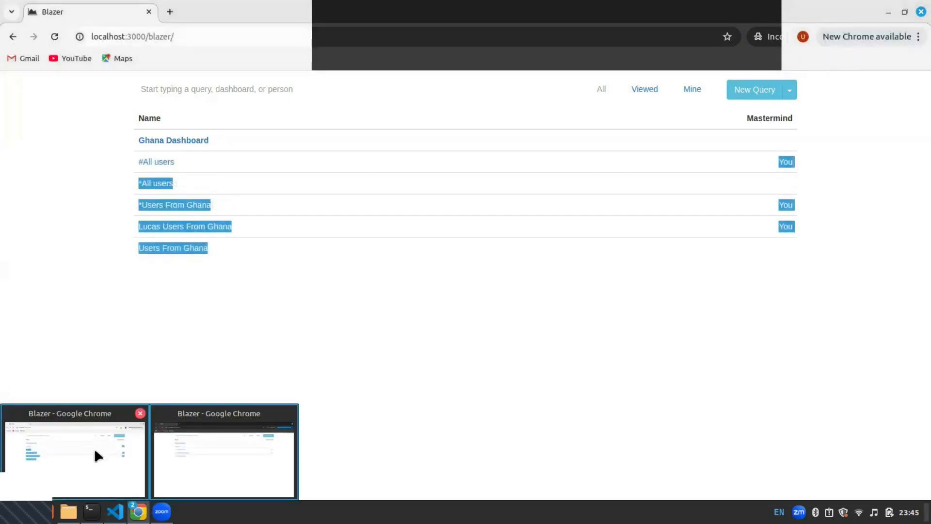
left_click(95, 451)
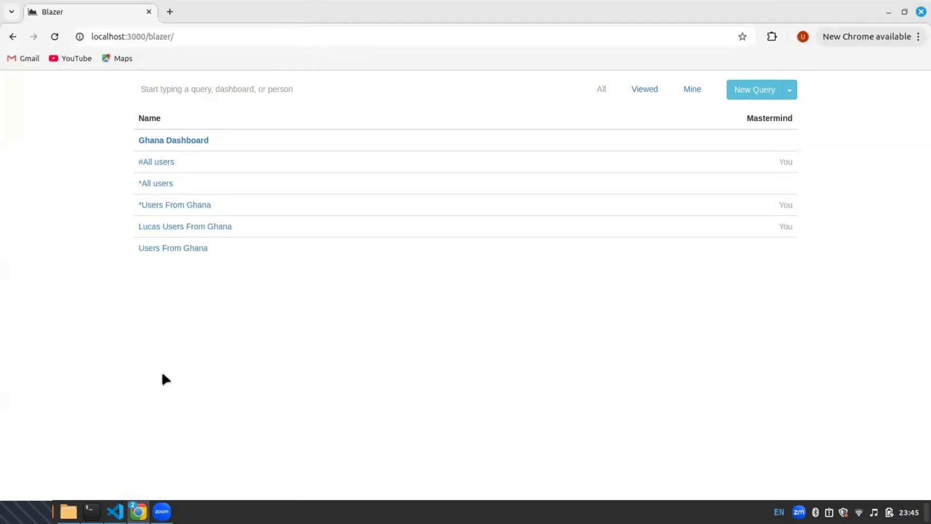